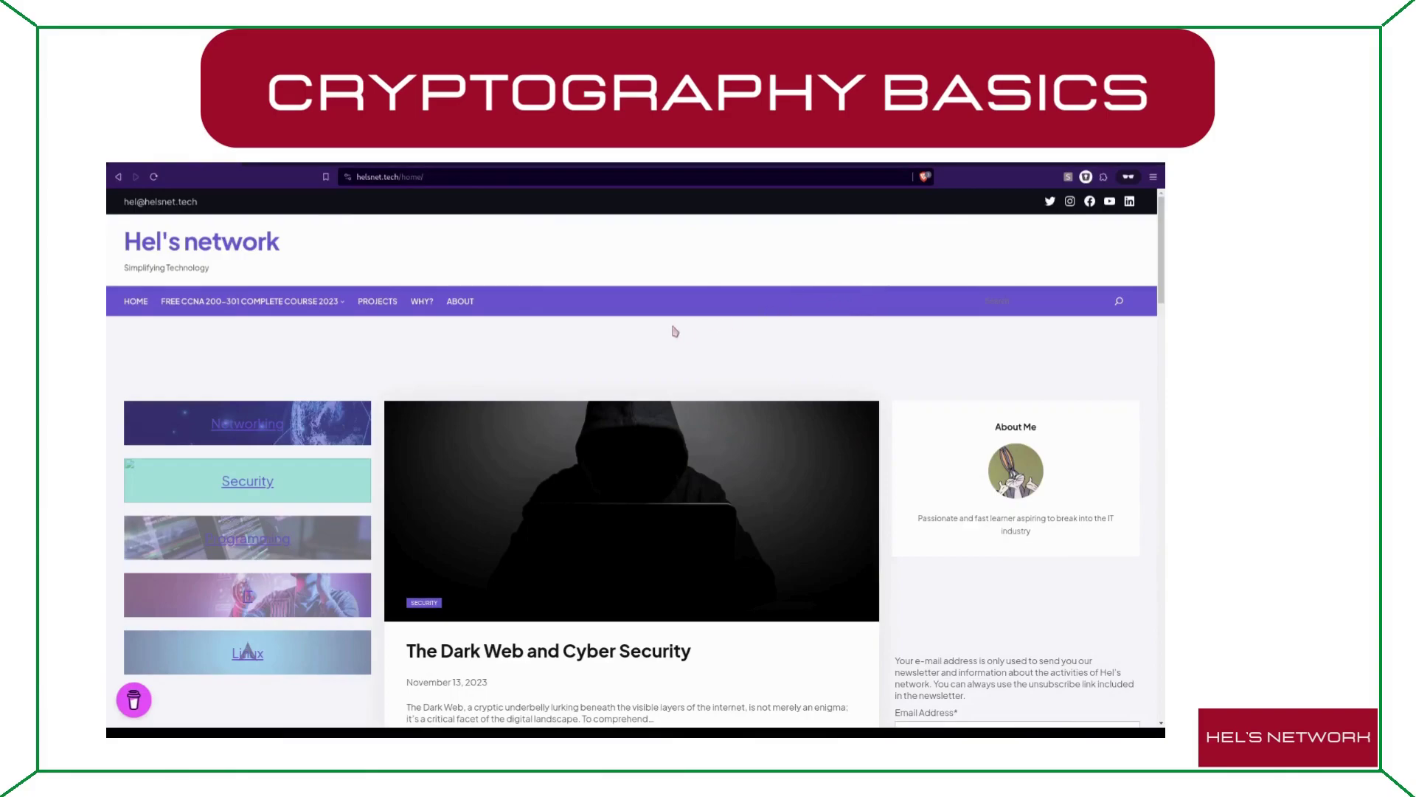
{"action": "scroll", "coordinate": [676, 343], "scroll_direction": "down", "scroll_amount": 2}
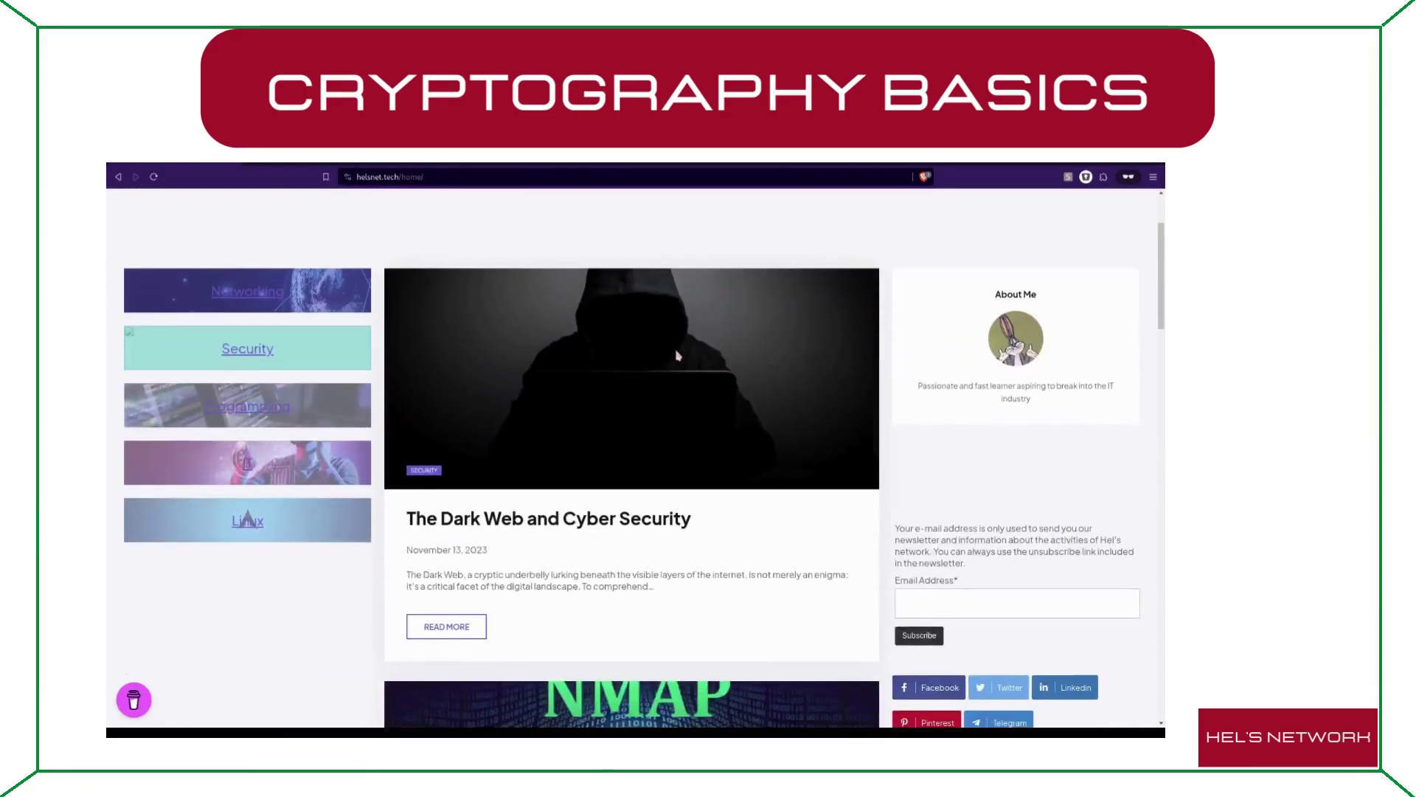
{"action": "scroll", "coordinate": [676, 355], "scroll_direction": "down", "scroll_amount": 3}
{"action": "scroll", "coordinate": [673, 382], "scroll_direction": "down", "scroll_amount": 4}
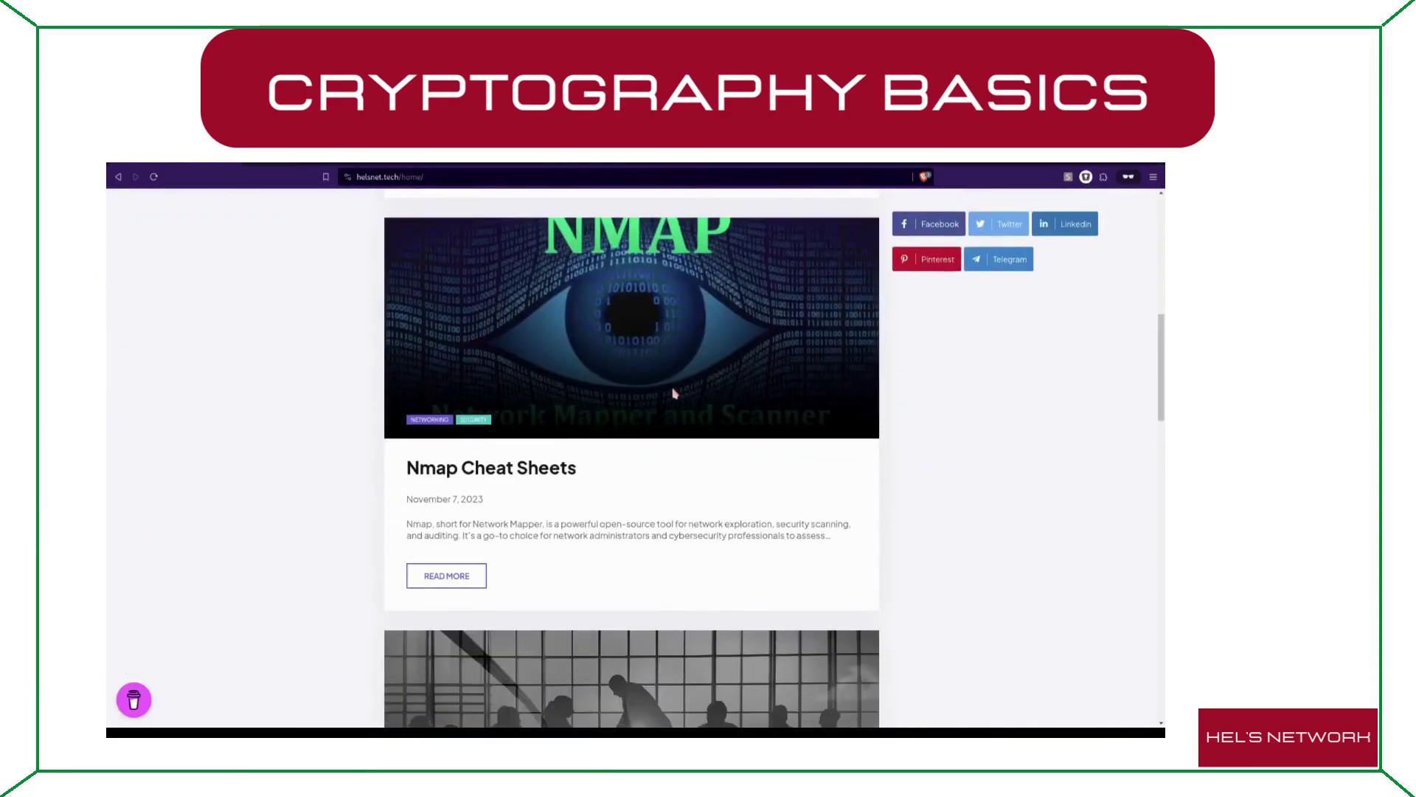
{"action": "scroll", "coordinate": [340, 497], "scroll_direction": "down", "scroll_amount": 4}
{"action": "scroll", "coordinate": [338, 497], "scroll_direction": "down", "scroll_amount": 5}
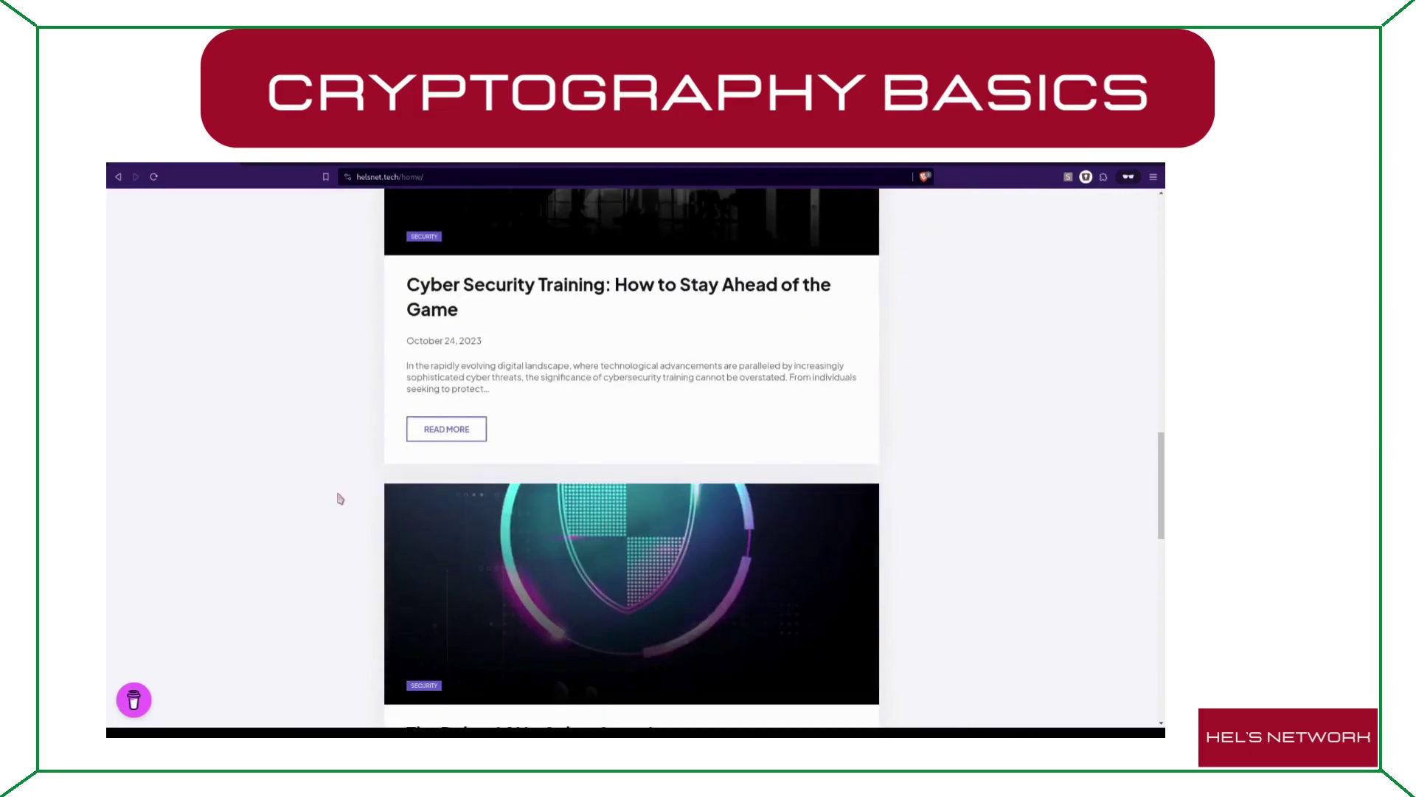
{"action": "scroll", "coordinate": [336, 498], "scroll_direction": "down", "scroll_amount": 3}
{"action": "scroll", "coordinate": [332, 497], "scroll_direction": "down", "scroll_amount": 3}
{"action": "scroll", "coordinate": [321, 494], "scroll_direction": "down", "scroll_amount": 3}
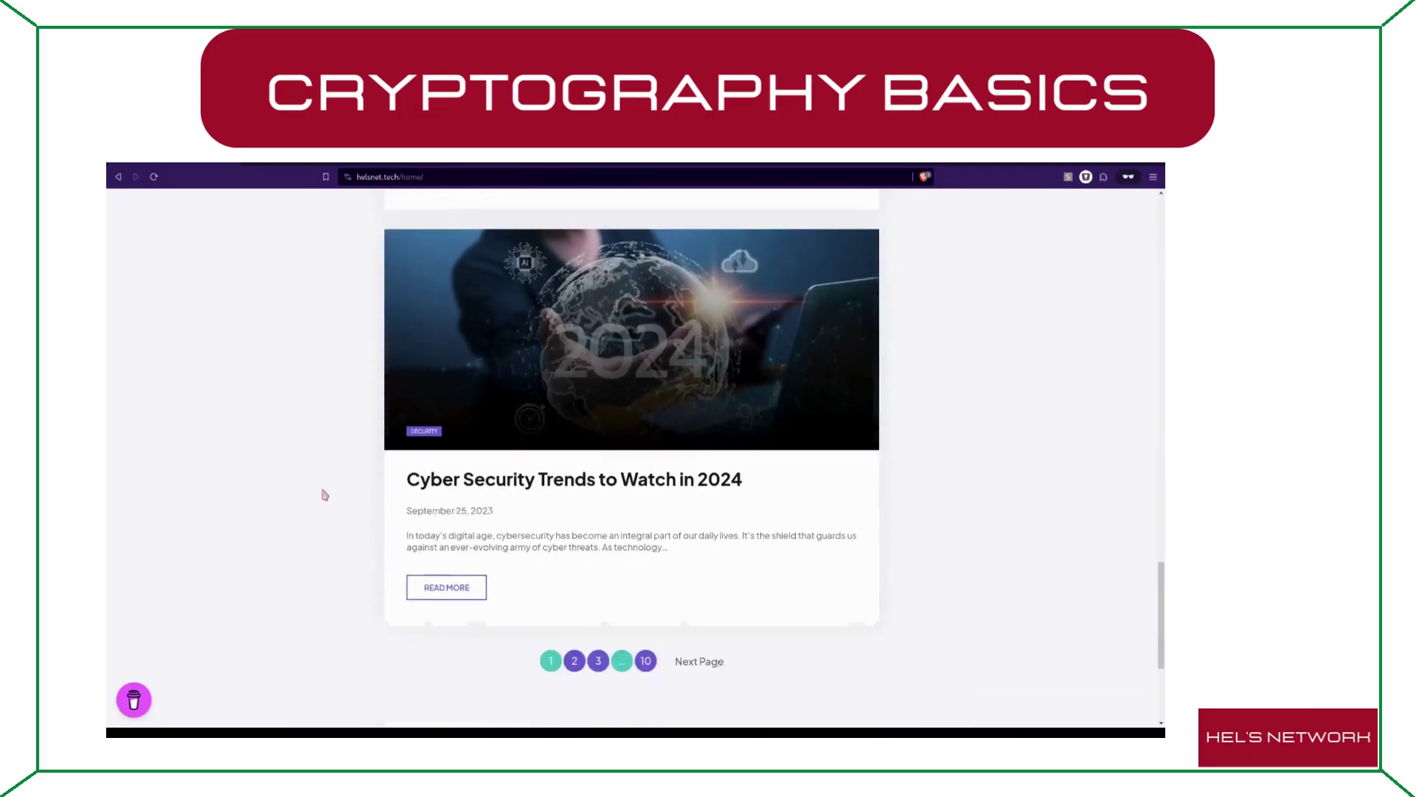
{"action": "scroll", "coordinate": [325, 495], "scroll_direction": "down", "scroll_amount": 2}
{"action": "scroll", "coordinate": [324, 494], "scroll_direction": "down", "scroll_amount": 2}
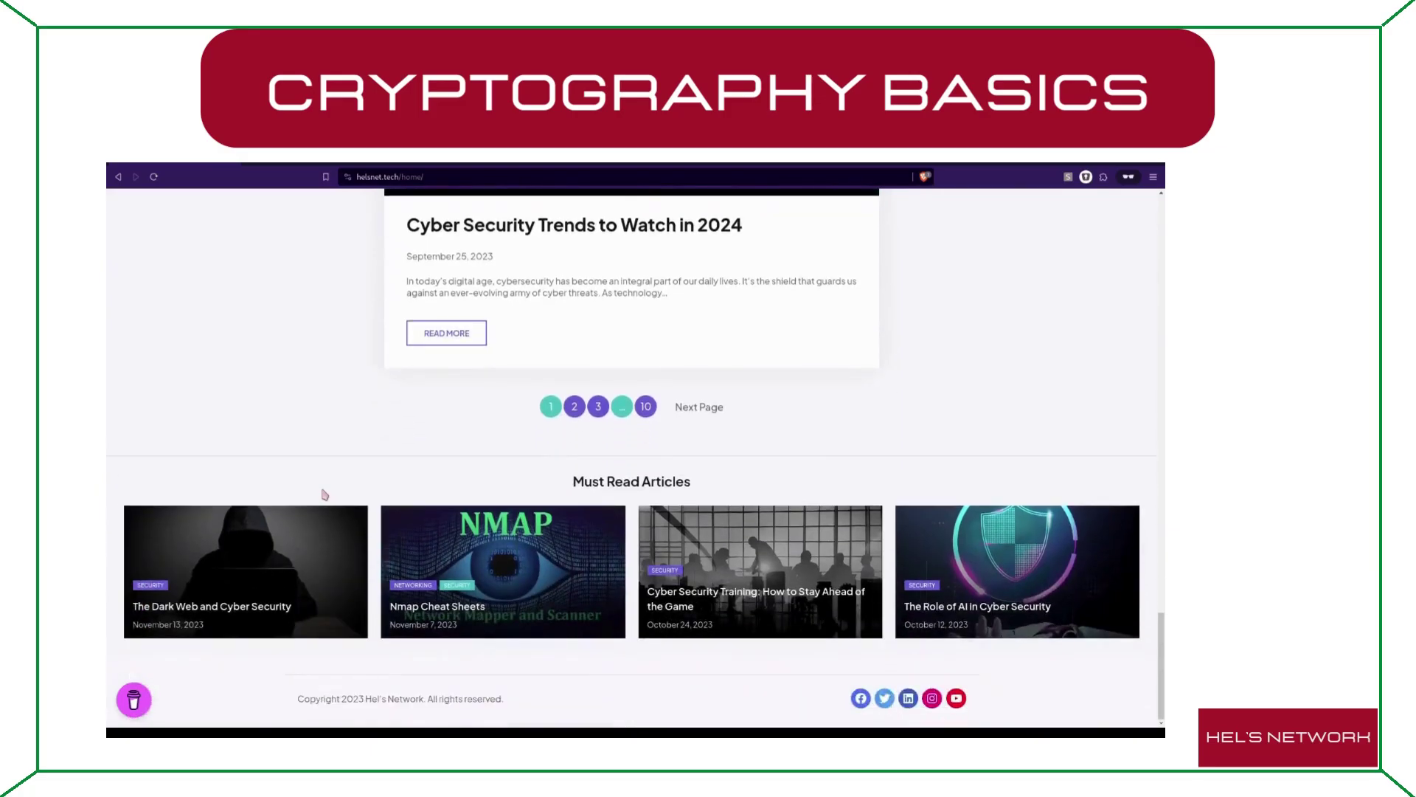